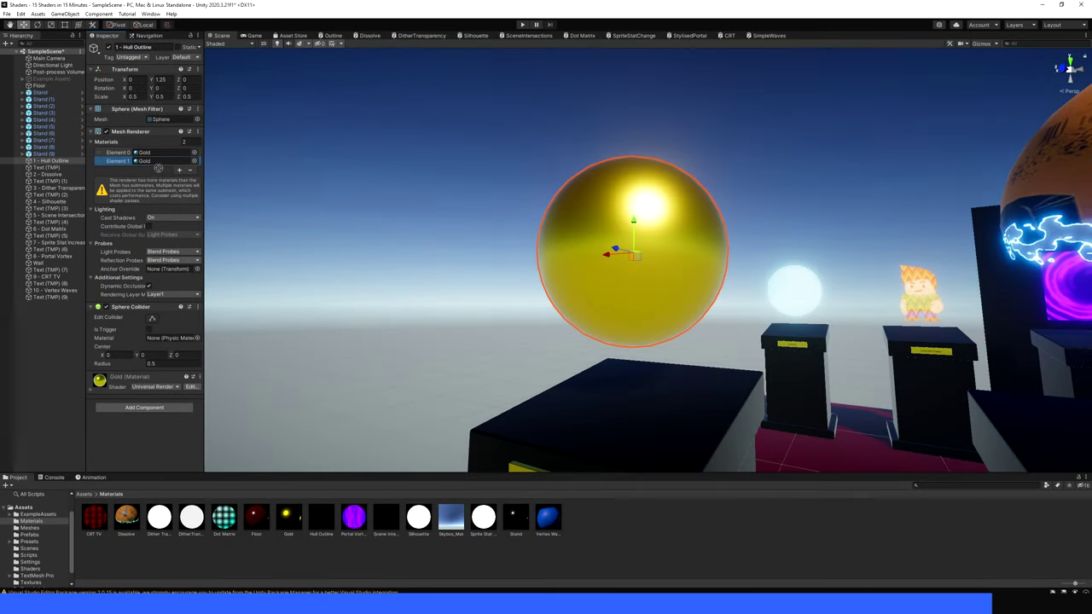
Put Hull Outline in the gold sphere's second material slot, then deselect to view the outline.
drag(158, 166, 157, 162)
click(540, 327)
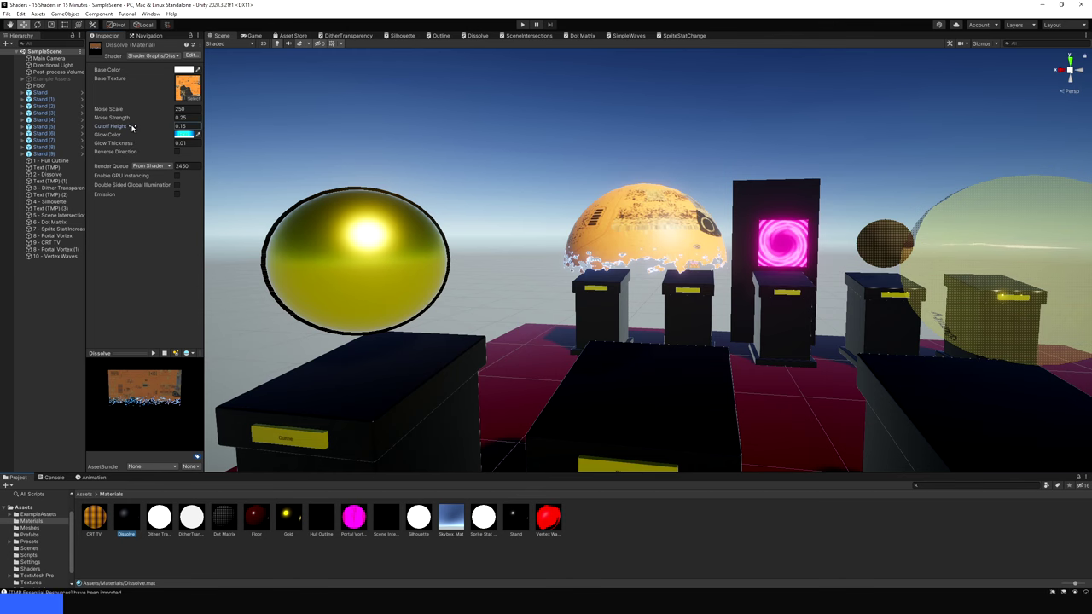
Set the Dissolve cutoff height to about 0.18 and raise the blue glow intensity to 5.
drag(132, 126, 175, 137)
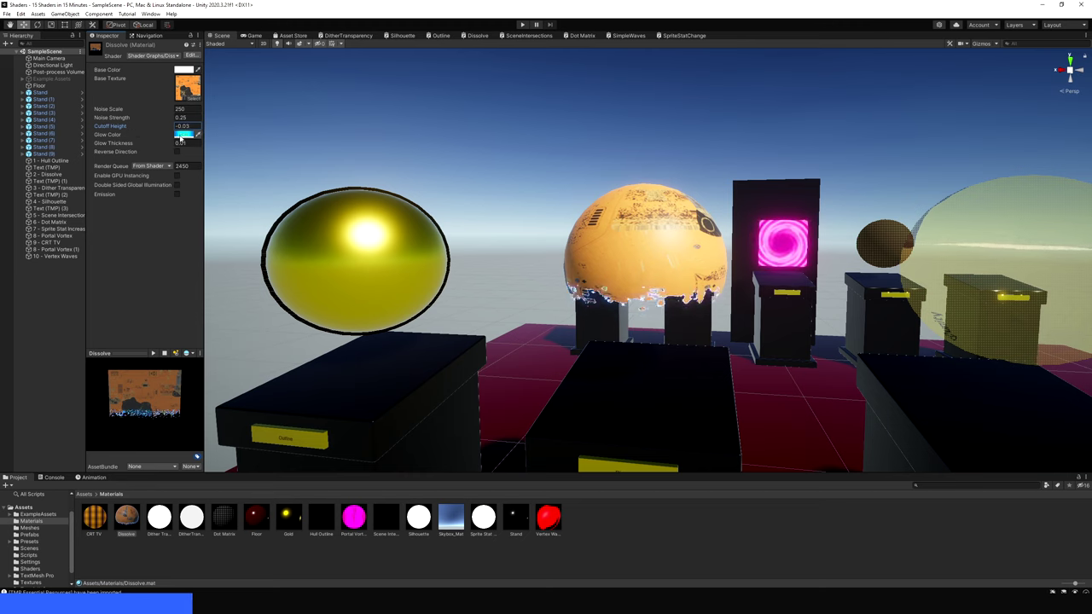
click(184, 135)
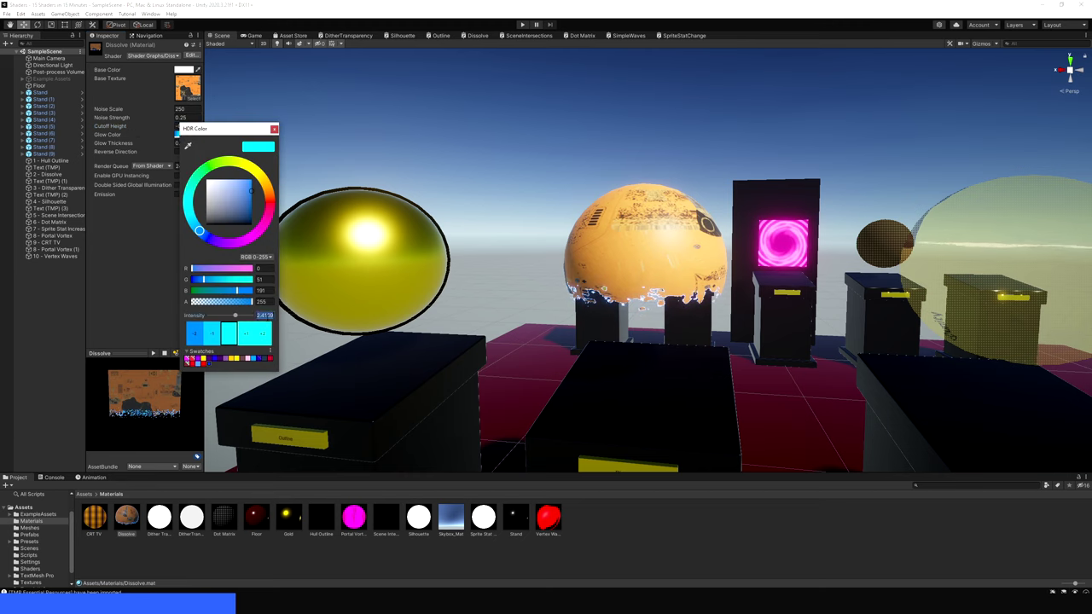
text(5)
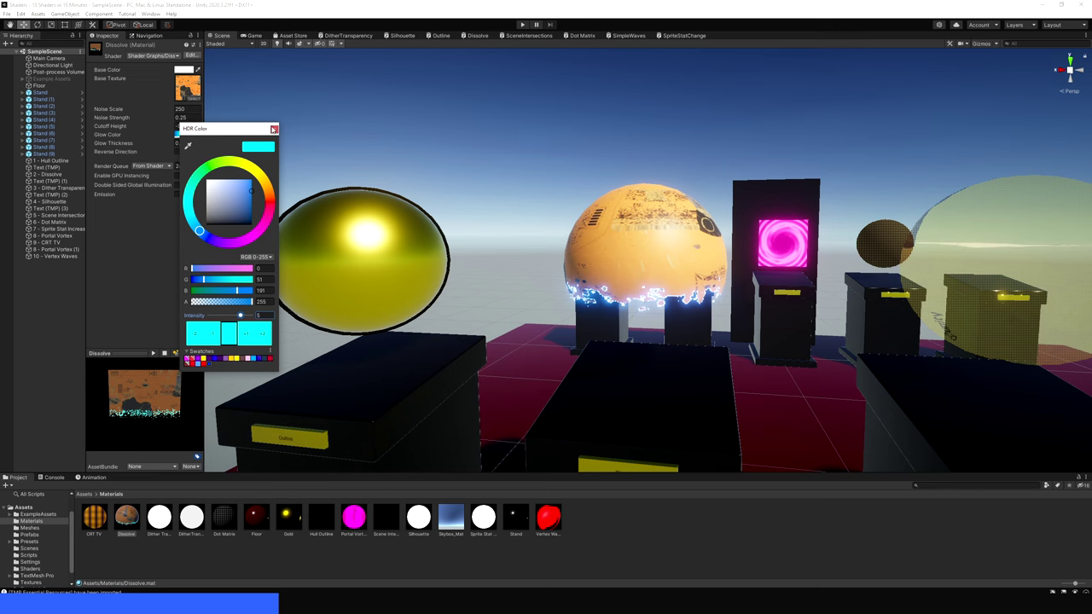
click(274, 129)
drag(135, 126, 150, 127)
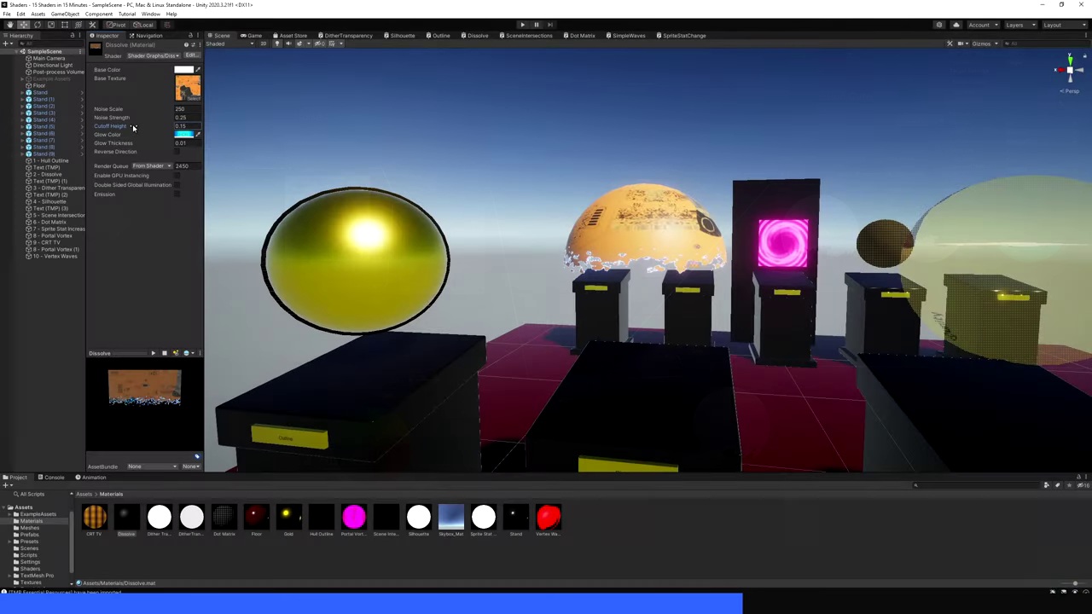
Scrub the Dissolve material's Cutoff Height to shift the sphere's dissolve edge.
drag(128, 128, 136, 130)
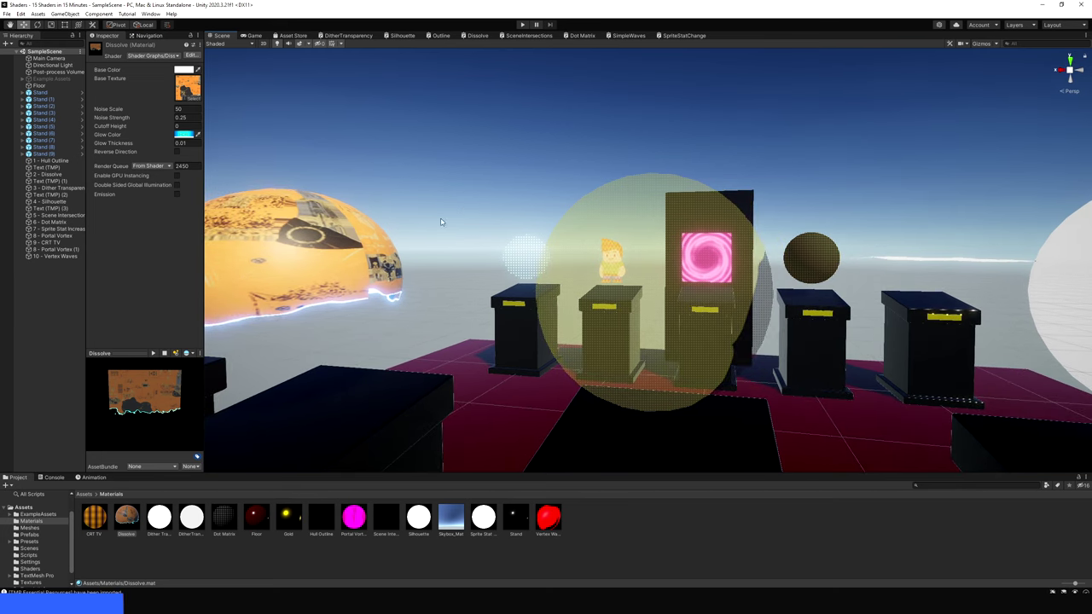
Raise the DitherTransparent base colour alpha from 0.3137 to 0.8784.
click(191, 516)
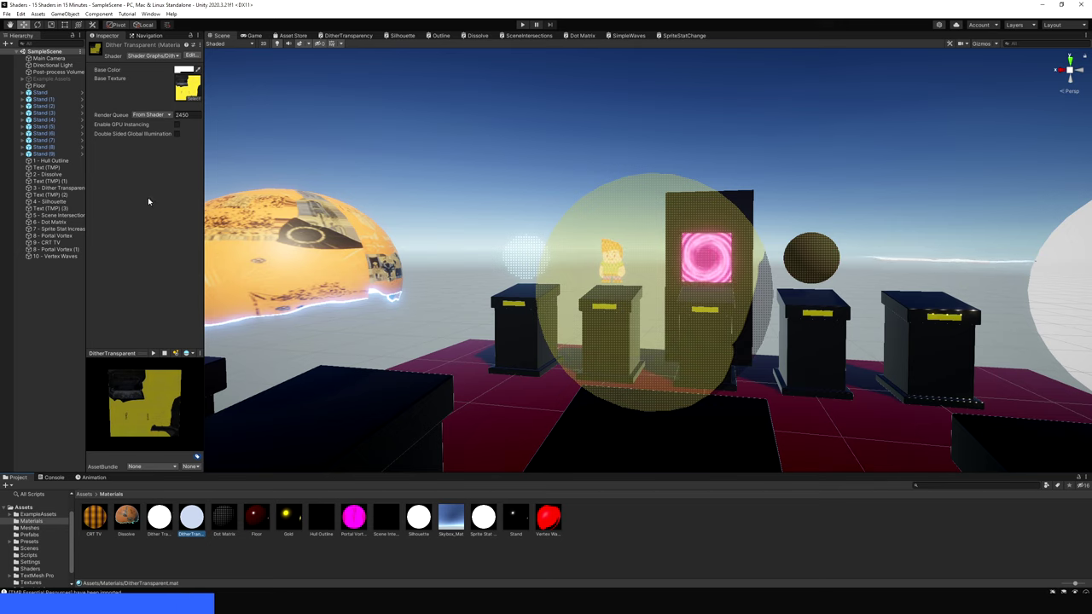
click(183, 69)
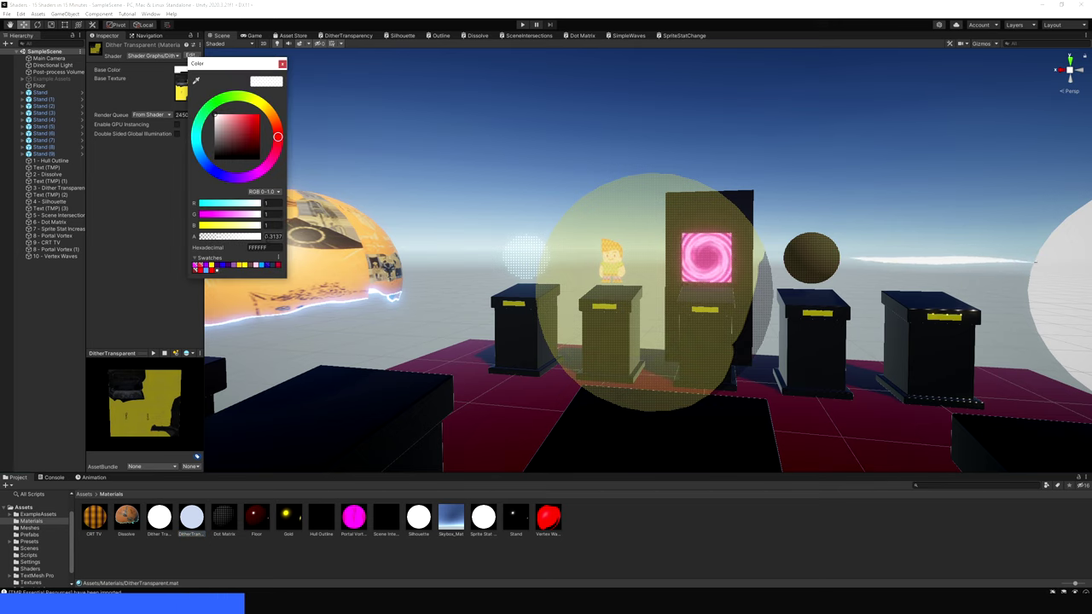
drag(242, 68, 459, 129)
drag(437, 297, 476, 301)
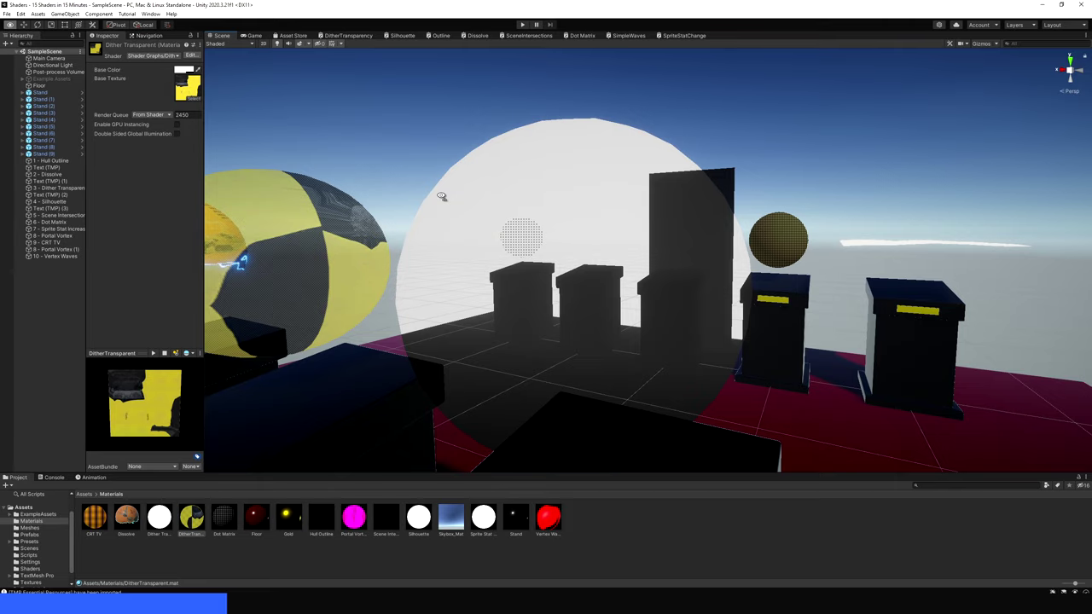
Fly the Scene camera around to view the row of stands from another angle.
right_drag(441, 196, 511, 198)
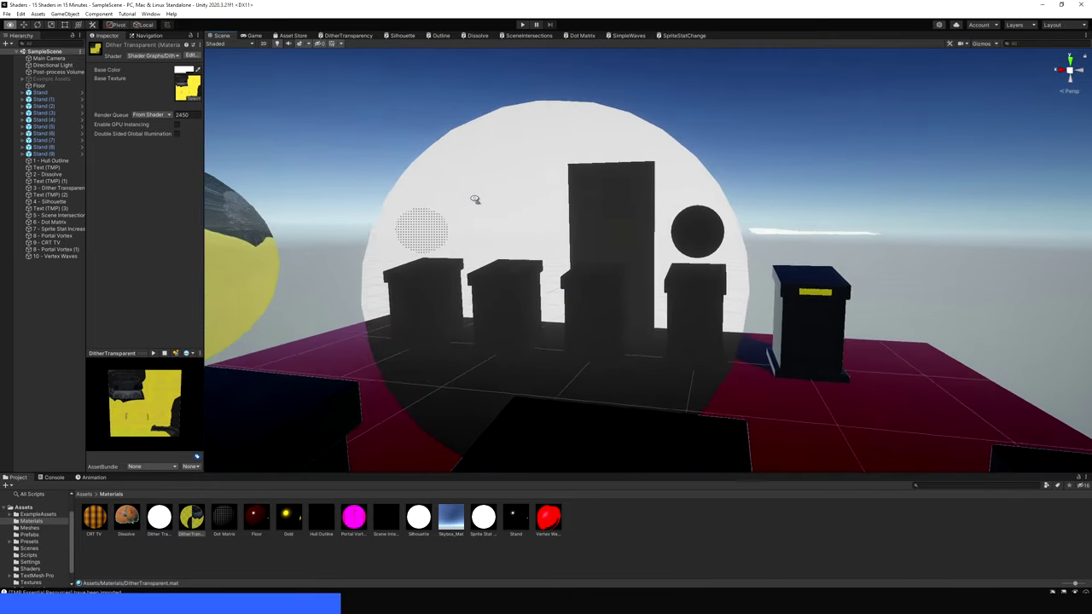
right_drag(474, 198, 552, 203)
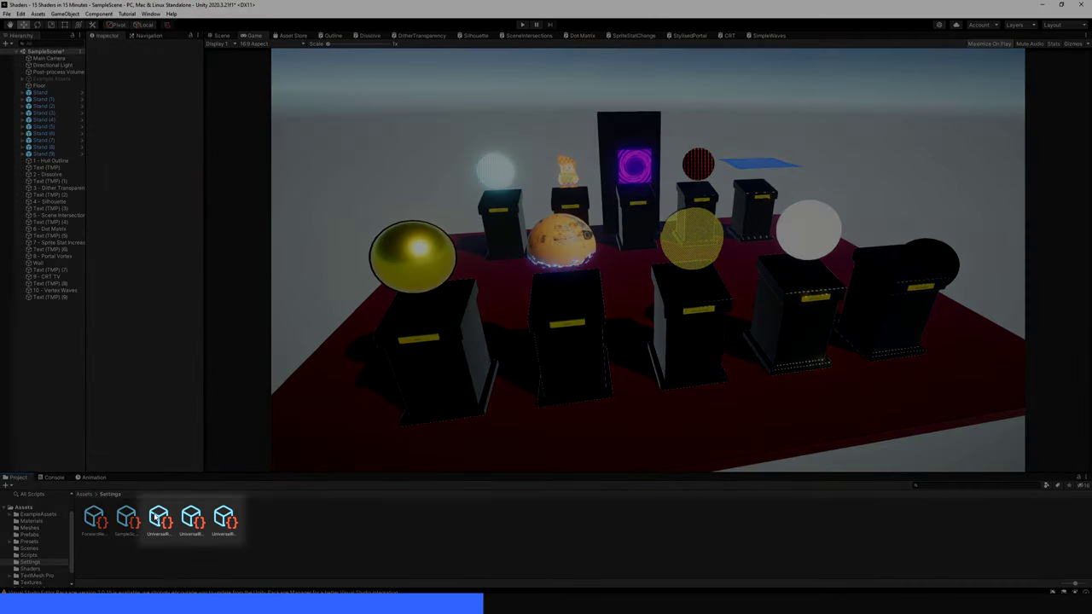
Enable Depth Texture in the UniversalRP-HighQuality pipeline asset.
click(159, 518)
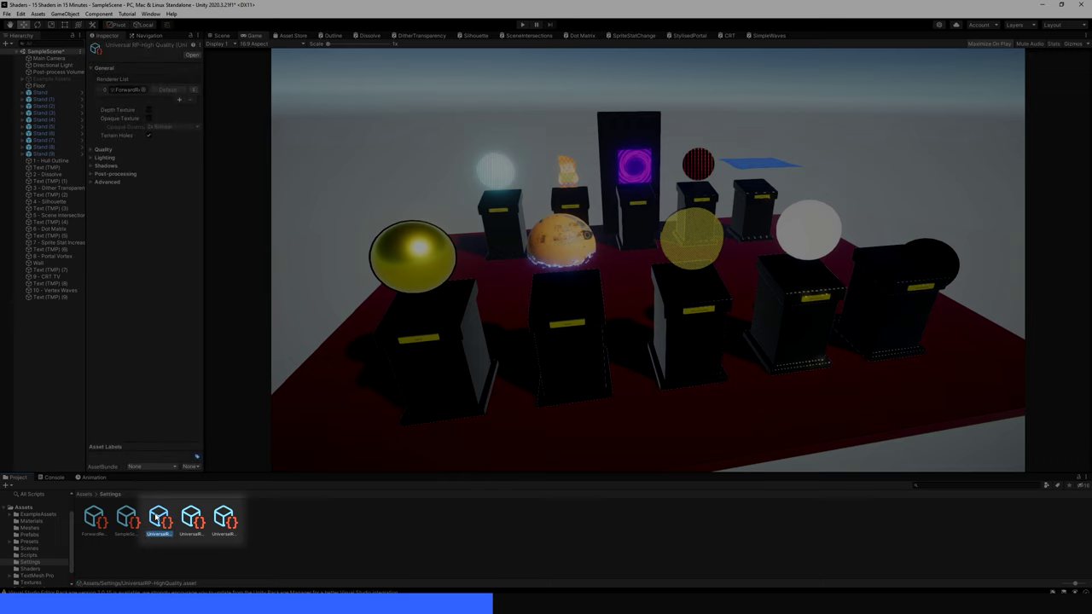
click(149, 111)
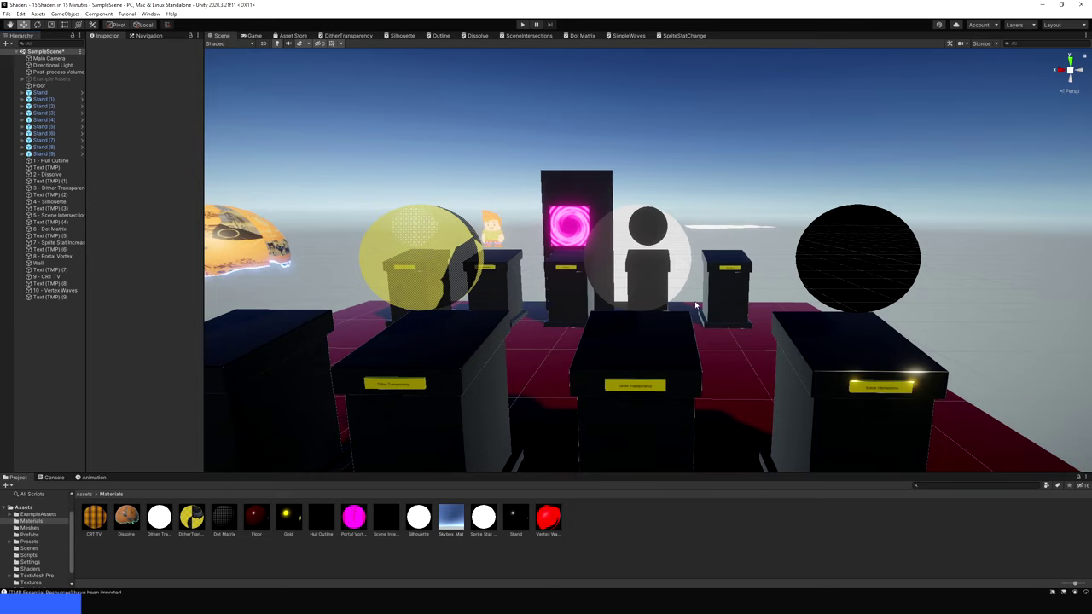
Move the Scene Intersections sphere down to Y 0.888 so it sinks into its stand.
right_drag(711, 324, 792, 324)
click(687, 242)
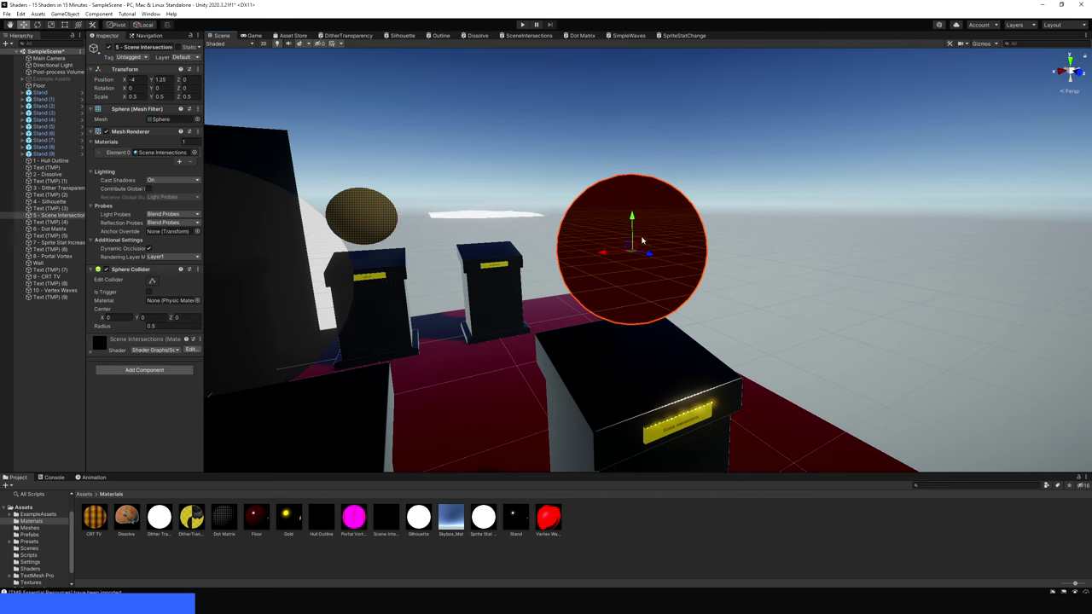
drag(630, 223, 620, 328)
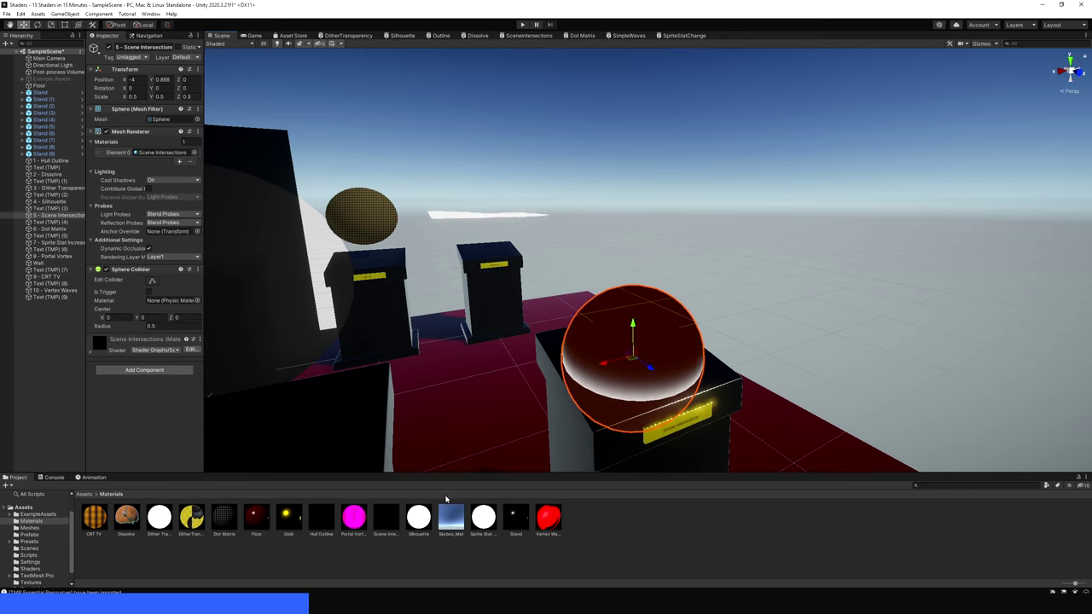
Set the Scene Intersections material's Intersect Power to its 0.01 minimum.
click(391, 524)
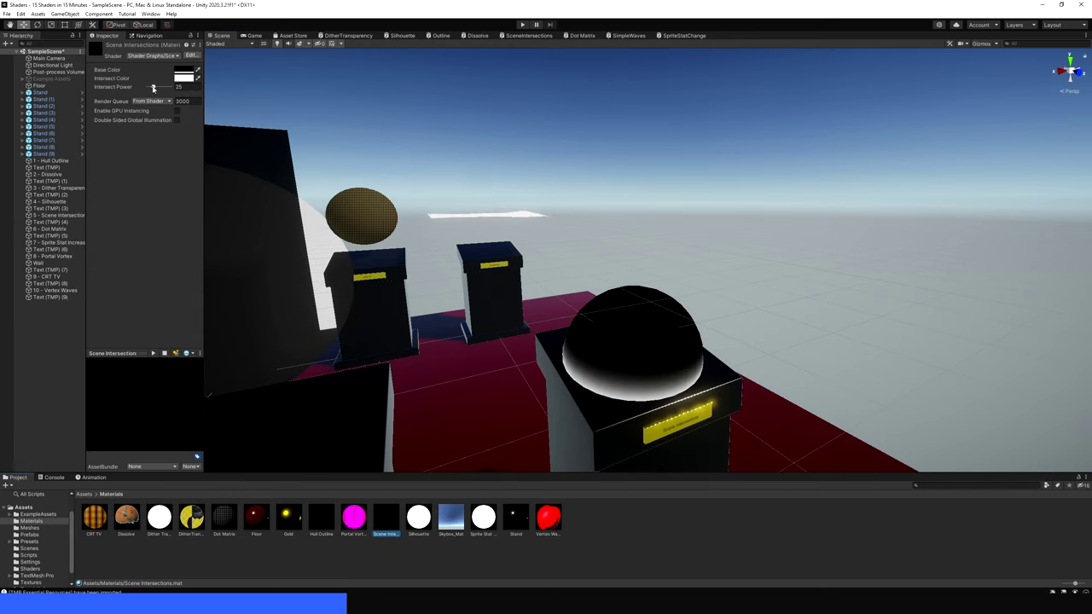
drag(153, 87, 158, 92)
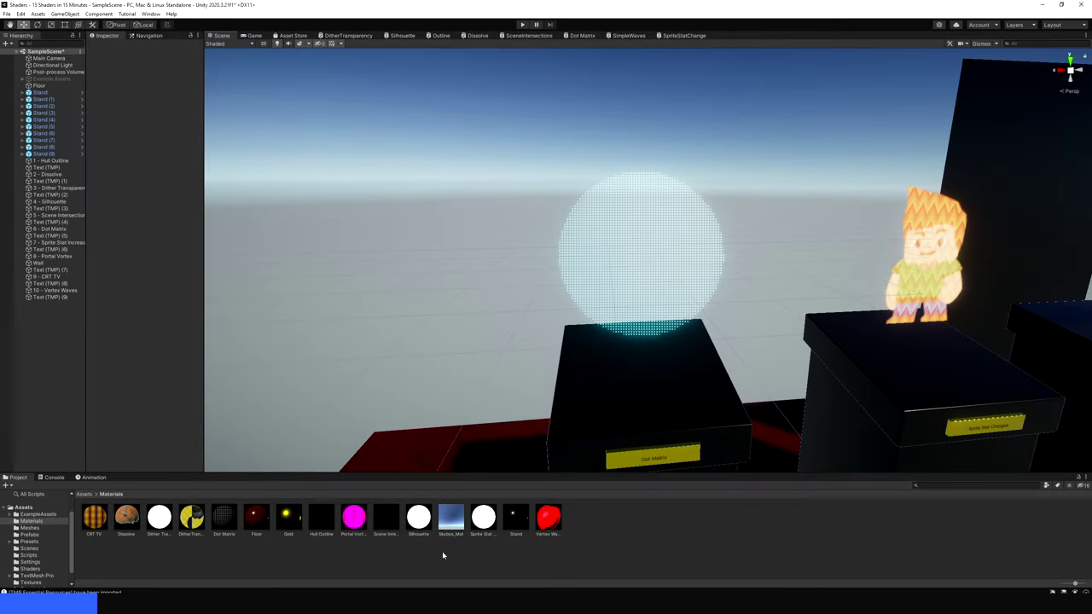
Try larger Dot Matrix dot size and spacing, then set Dot Size and Dot Space both to 2.
click(226, 520)
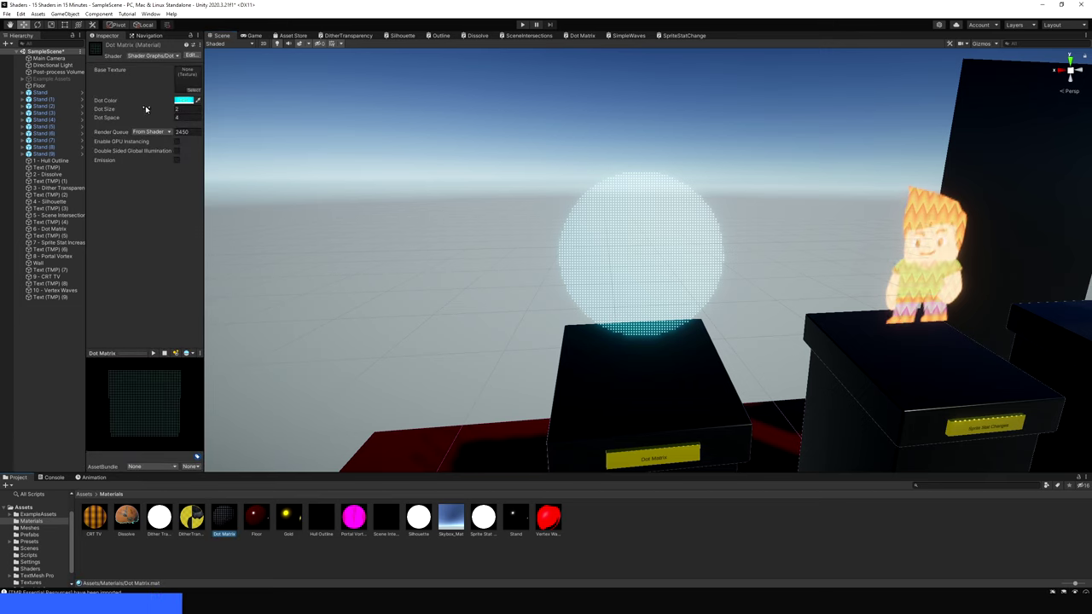
drag(146, 109, 167, 110)
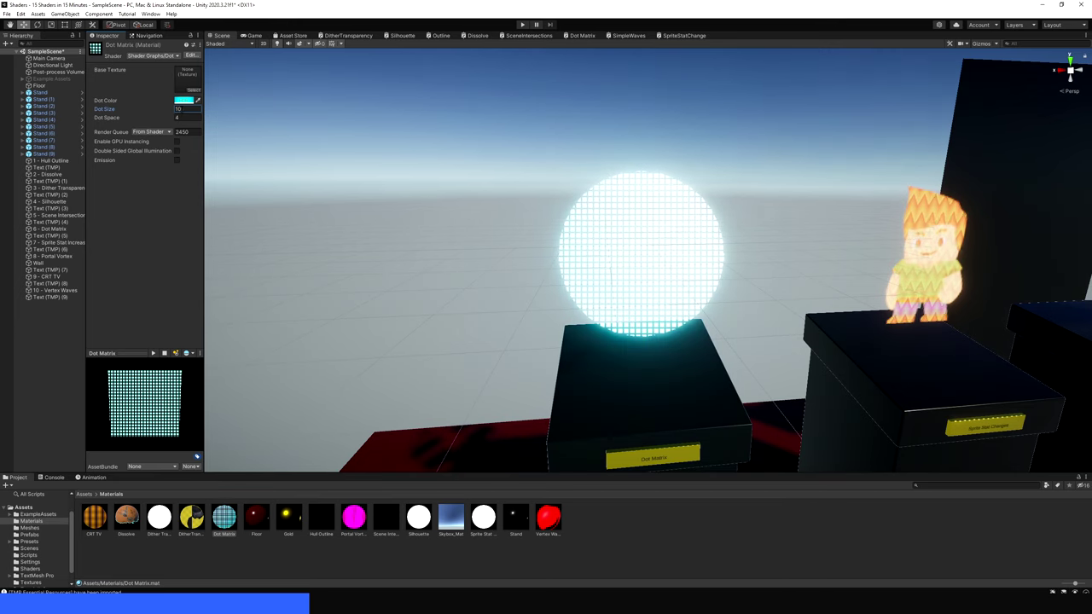
drag(145, 117, 152, 117)
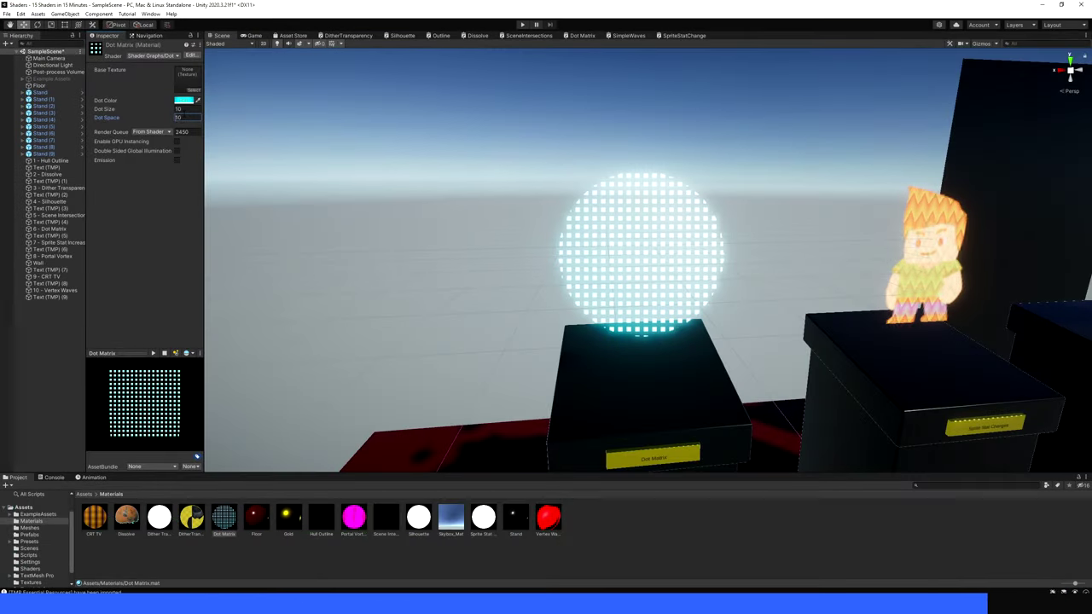
text(2)
key(Tab)
text(2)
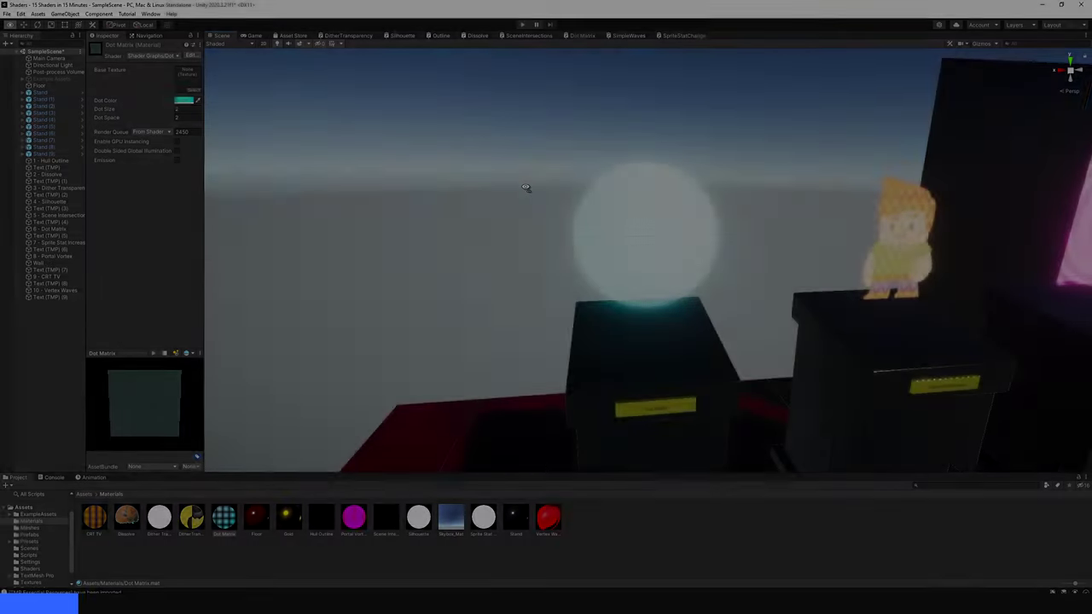
Fly toward the character stand and select the Sprite Stat Increase material.
right_drag(526, 188, 505, 171)
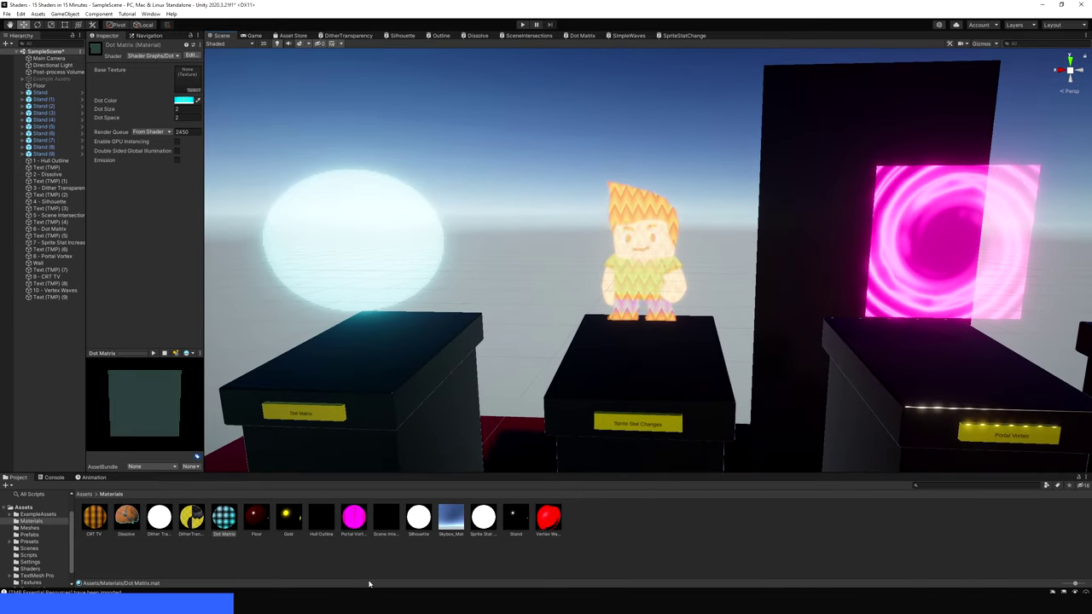
click(483, 517)
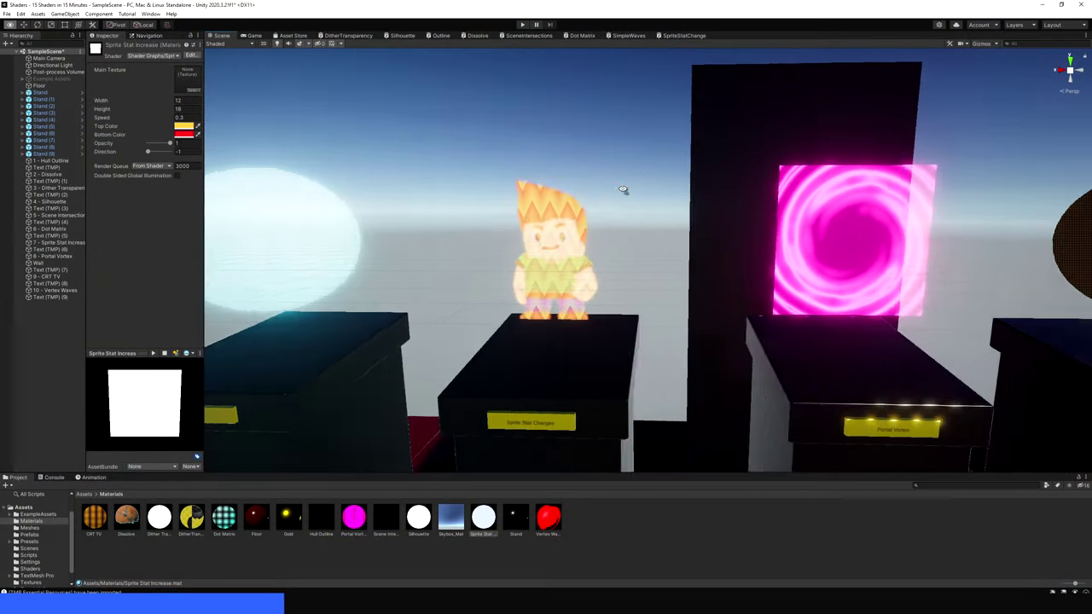
Fly the Scene view right and forward until the purple Portal Vortex stand is centred.
key(d)
right_drag(623, 190, 648, 184)
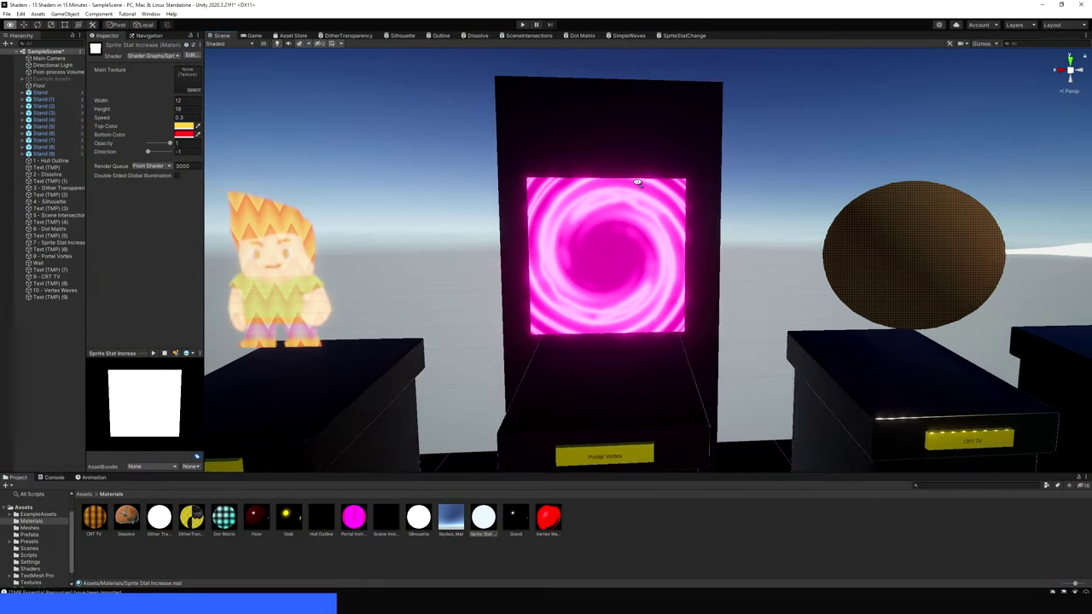
key(w)
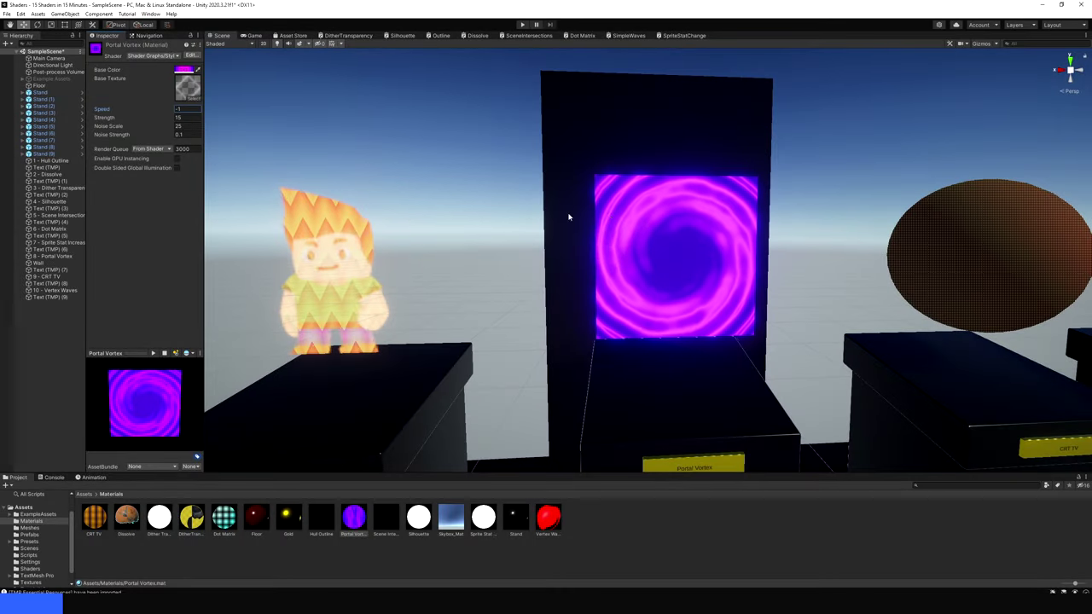
Fly the Scene camera up close to the CRT TV sphere's green scanlines.
right_drag(571, 219, 612, 213)
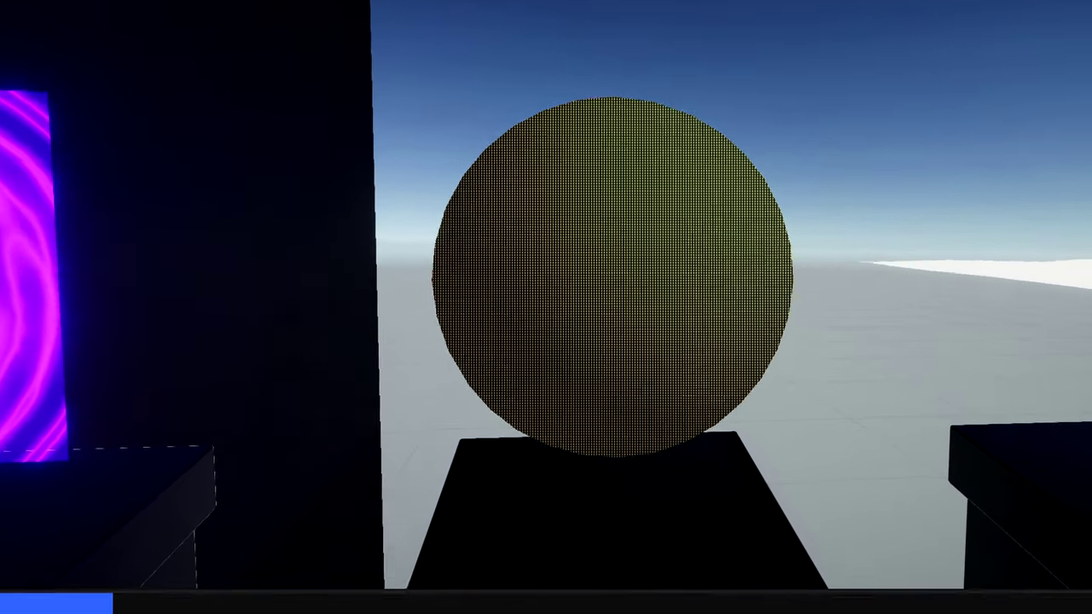
scroll(546, 307, up, 3)
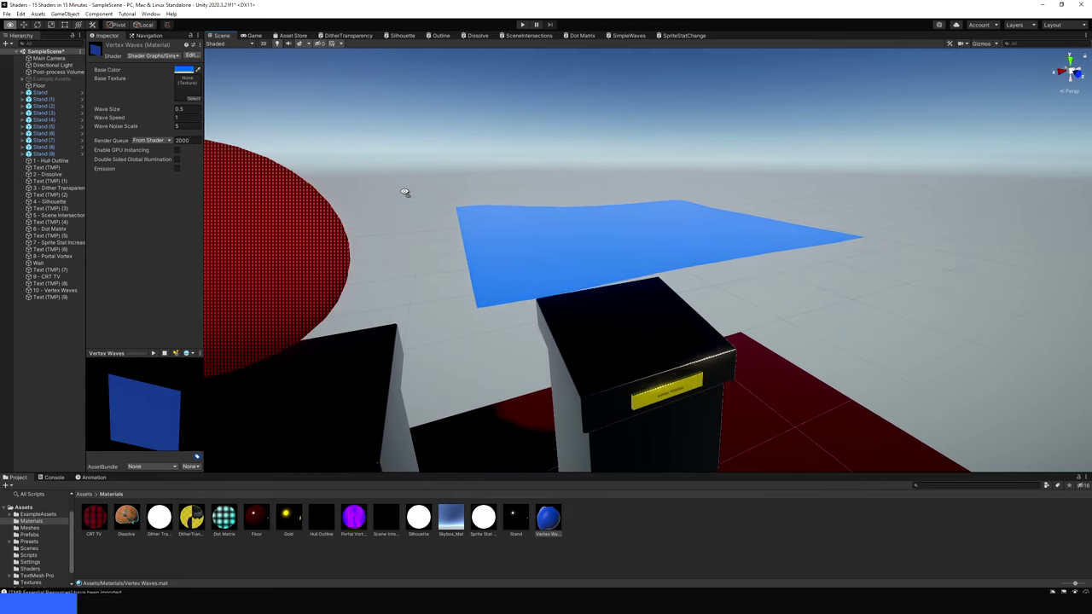
Make two Ctrl+D copies of the Vertex Waves plane, sliding them along X beside the original.
right_drag(407, 190, 603, 261)
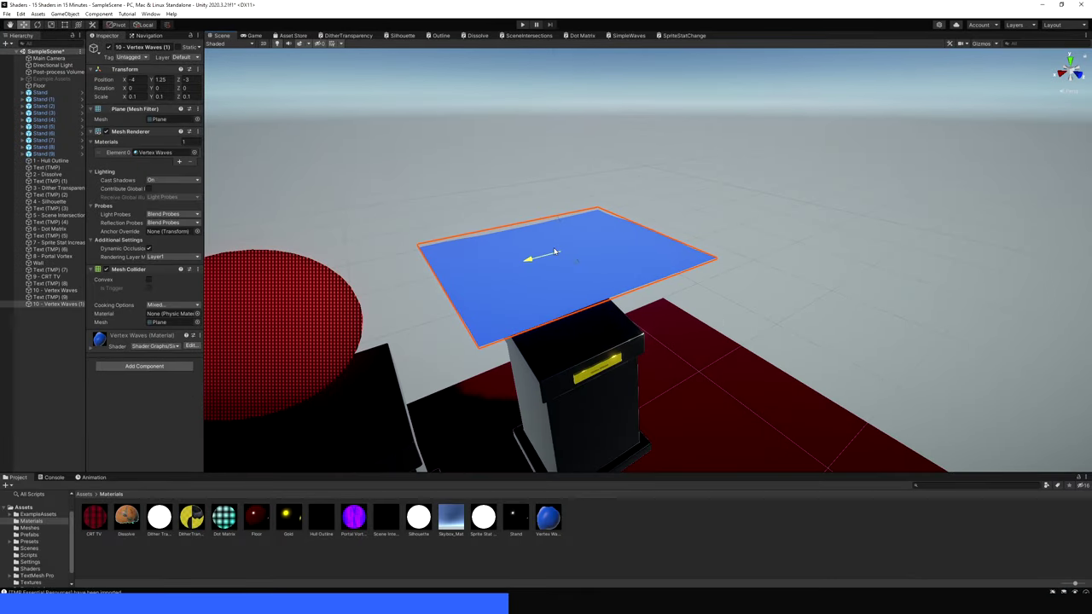
key(ctrl+d)
drag(555, 253, 842, 177)
key(ctrl+d)
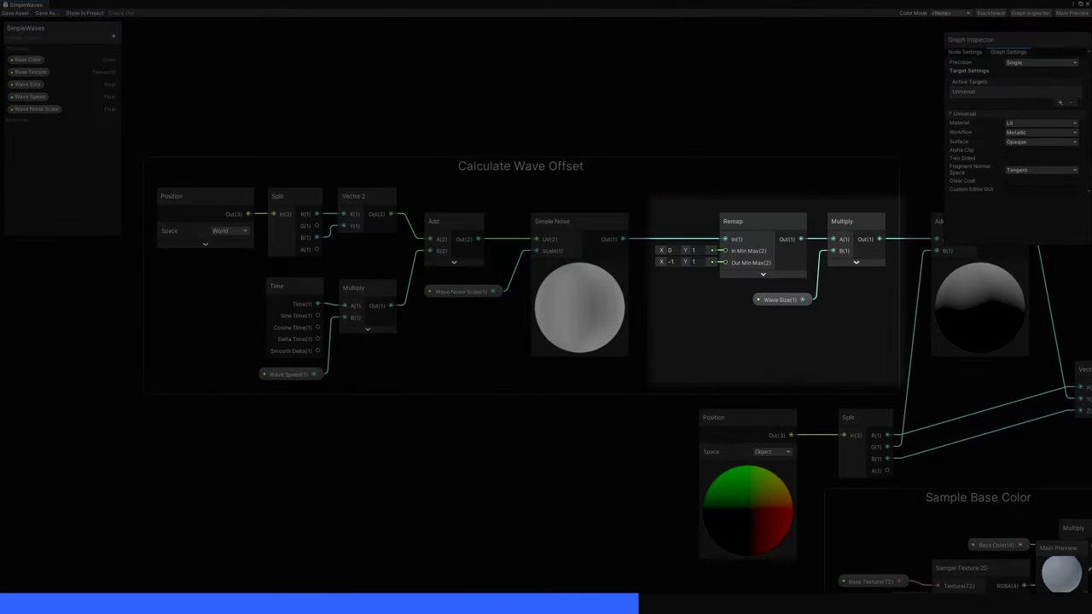